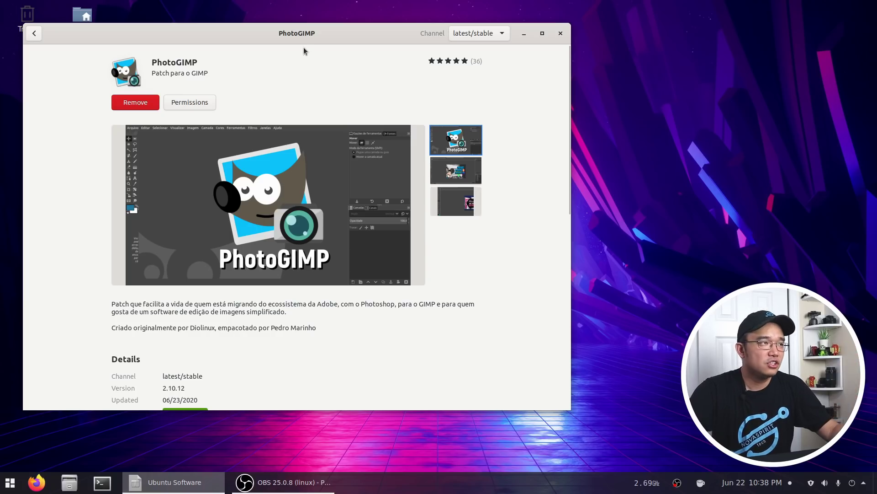
{"action": "left_click_drag", "start_coordinate": [146, 36], "coordinate": [217, 36]}
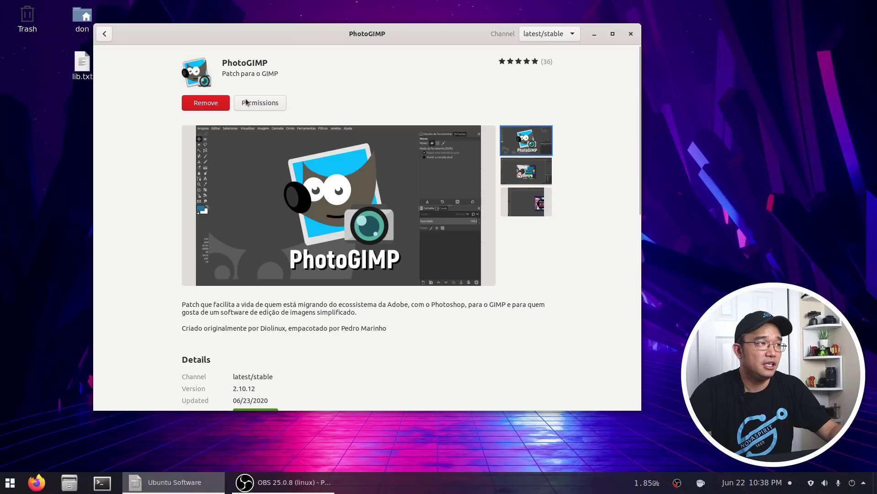
{"action": "scroll", "coordinate": [247, 278], "scroll_direction": "down", "scroll_amount": 3}
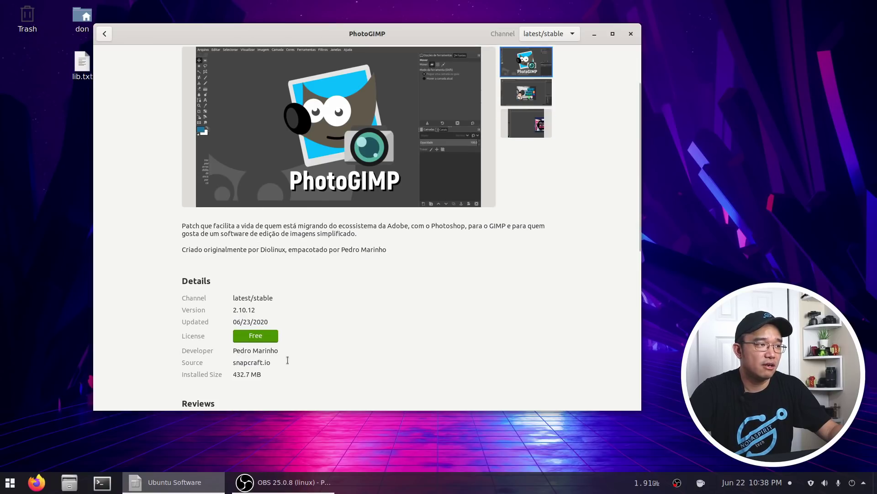
{"action": "scroll", "coordinate": [336, 211], "scroll_direction": "up", "scroll_amount": 3}
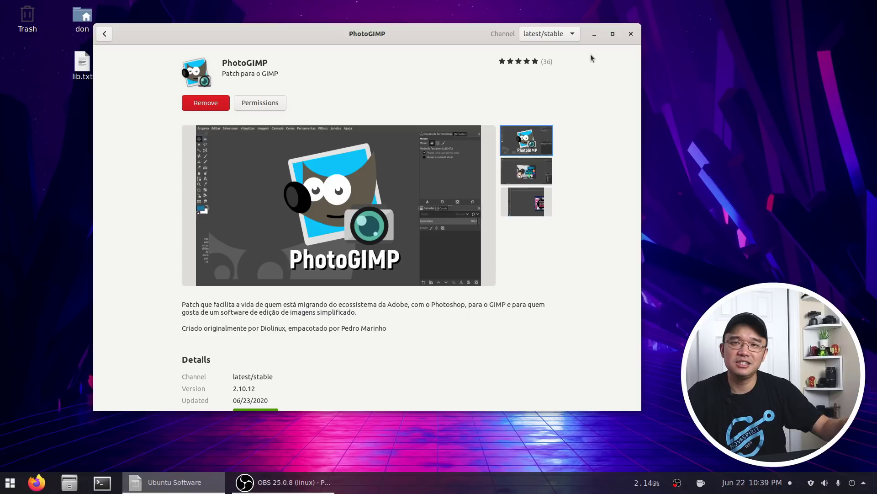
- Minimize the store window and launch GNU Image Manipulation Program from a 'gimp' launcher search
{"action": "left_click", "coordinate": [595, 34]}
{"action": "left_click", "coordinate": [11, 490]}
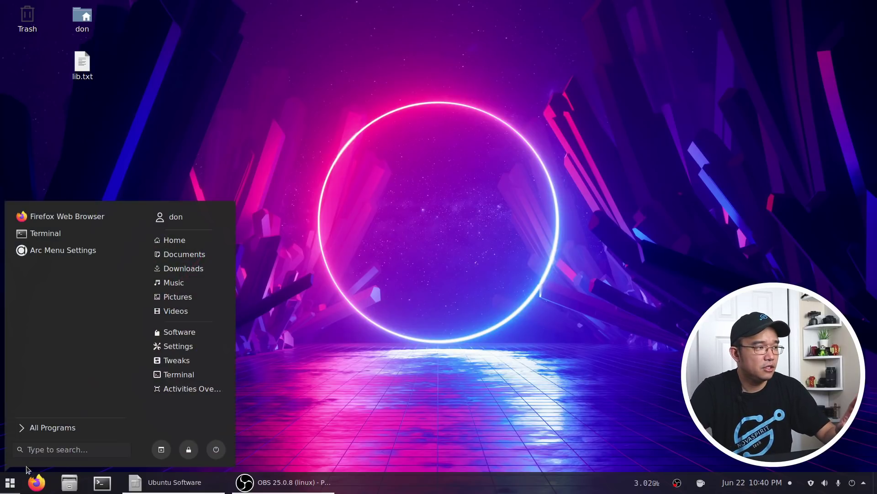
{"action": "type", "text": "gimp"}
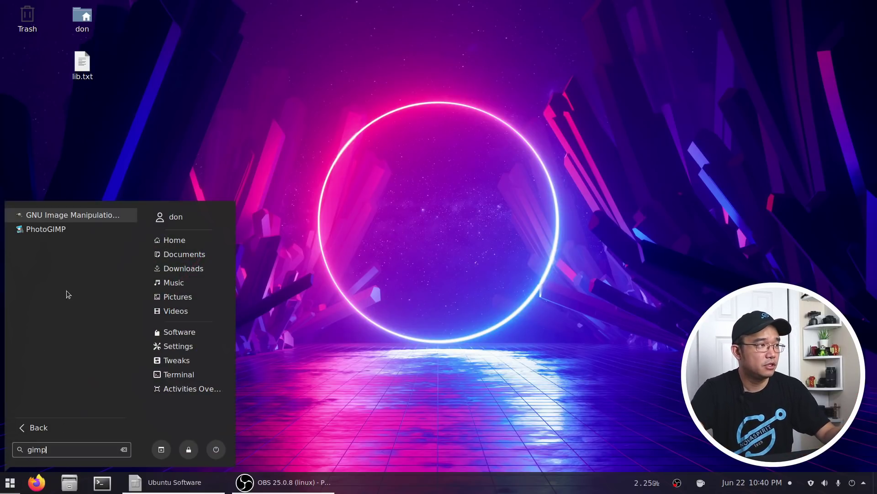
{"action": "left_click", "coordinate": [79, 210]}
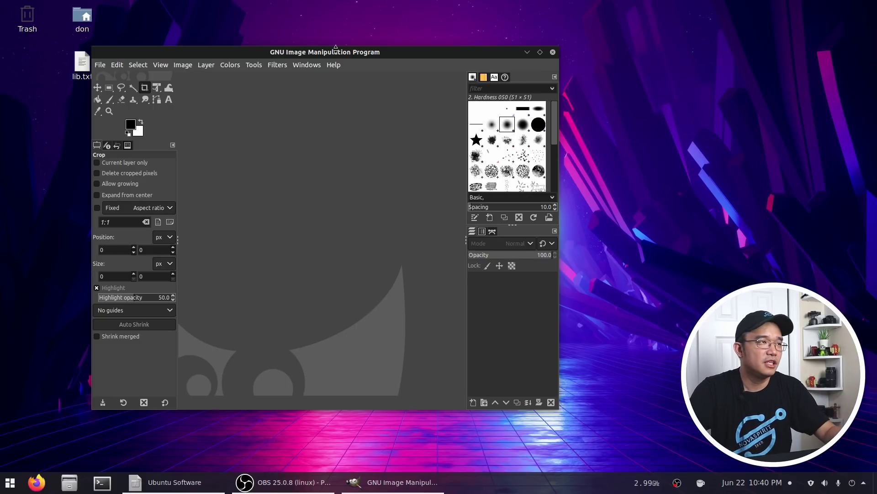
- Move the GIMP window right and down, widen it leftward, then dismiss a 'flame' launcher search
{"action": "left_click_drag", "start_coordinate": [338, 51], "coordinate": [495, 70]}
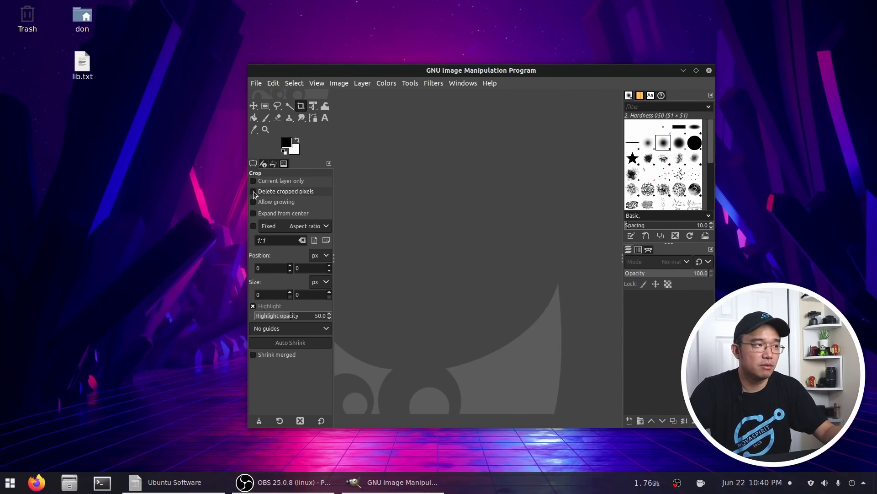
{"action": "left_click_drag", "start_coordinate": [248, 195], "coordinate": [95, 195]}
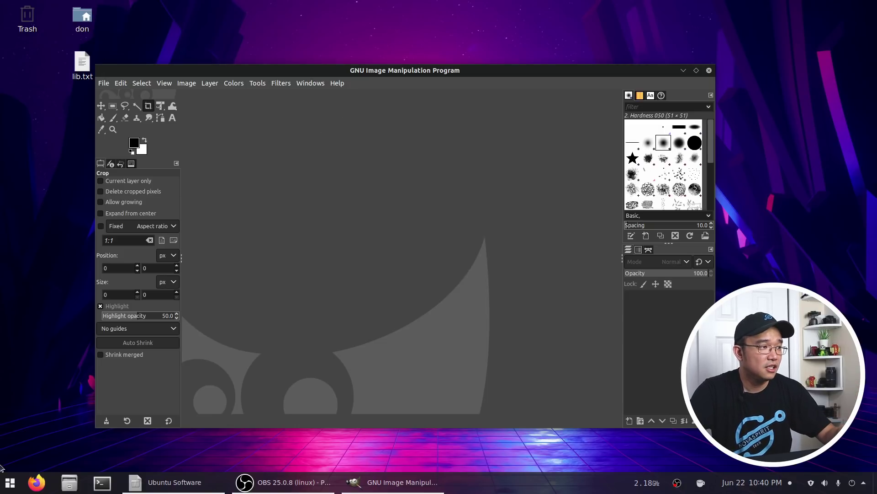
{"action": "left_click", "coordinate": [9, 482]}
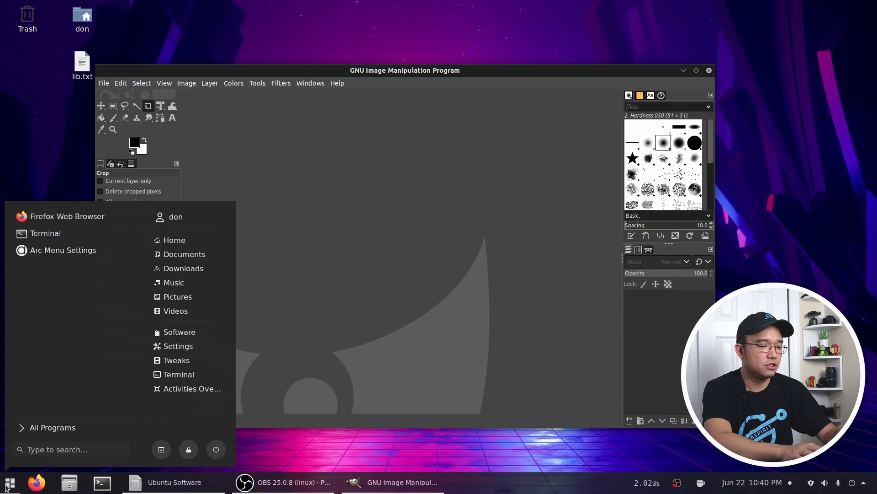
{"action": "type", "text": "flame"}
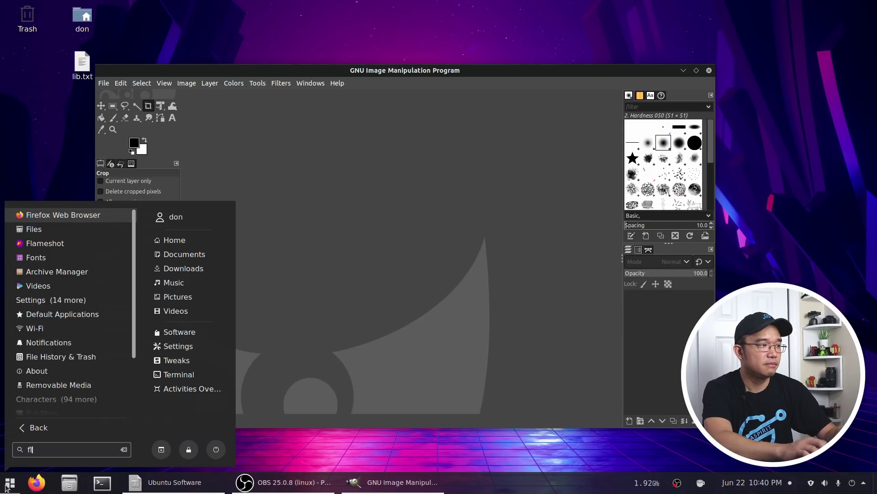
{"action": "left_click", "coordinate": [56, 220]}
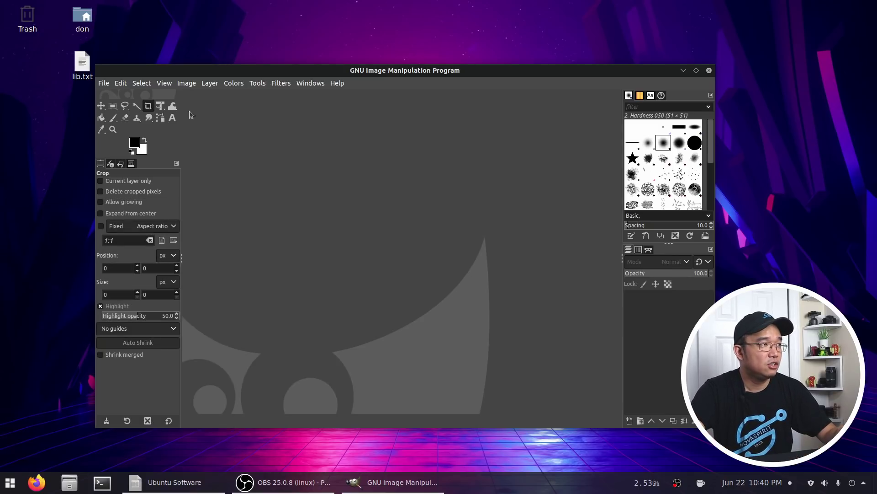
- Open wp.jpeg from the Pictures folder
{"action": "left_click", "coordinate": [108, 84]}
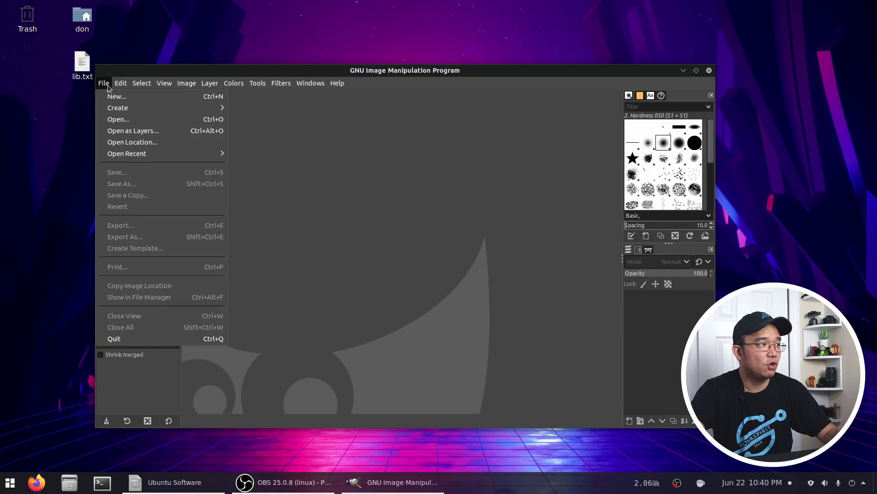
{"action": "left_click", "coordinate": [112, 120]}
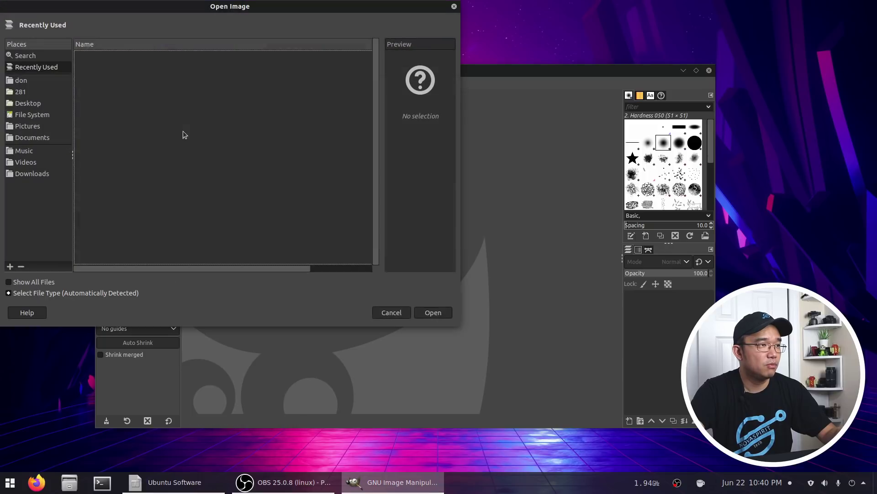
{"action": "left_click", "coordinate": [22, 127]}
{"action": "double_click", "coordinate": [88, 79]}
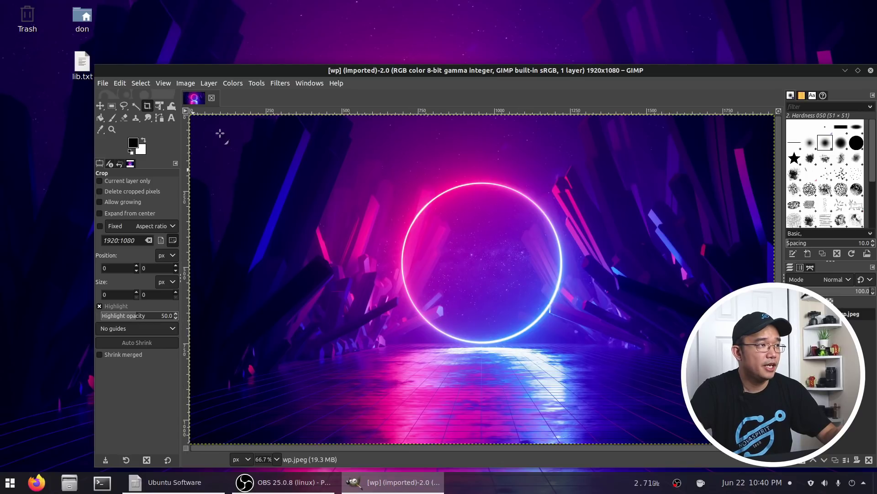
- Select a rectangle left of the neon circle and duplicate the image with Ctrl+D
{"action": "left_click", "coordinate": [101, 107]}
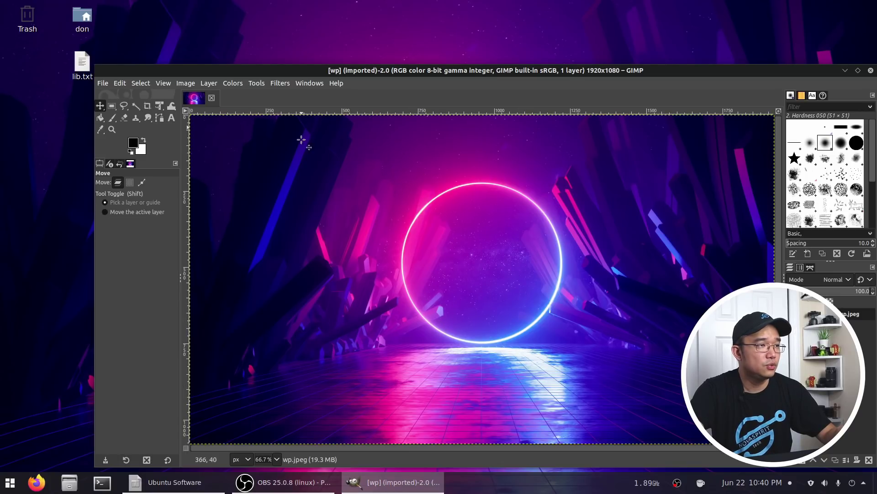
{"action": "left_click", "coordinate": [111, 107]}
{"action": "left_click_drag", "start_coordinate": [300, 185], "coordinate": [425, 279]}
{"action": "key", "text": "ctrl+d"}
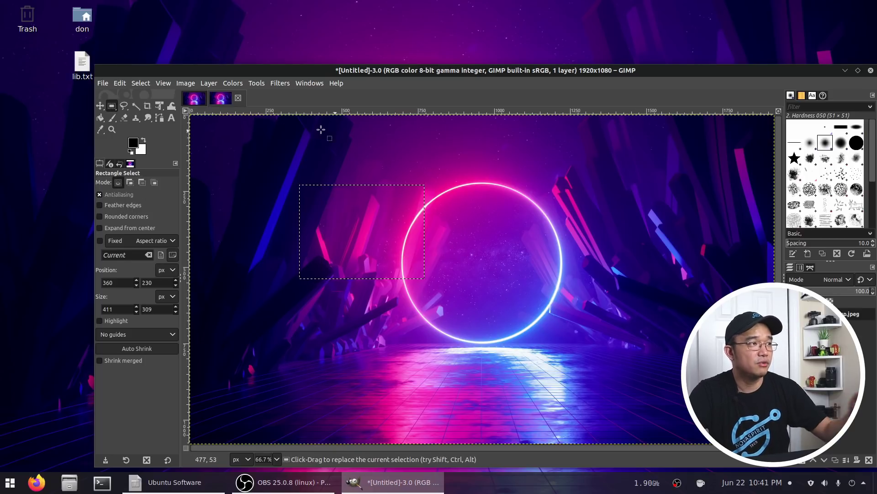
- Compare the original and untitled image tabs, then widen the toolbox so tools form two rows
{"action": "left_click", "coordinate": [194, 99]}
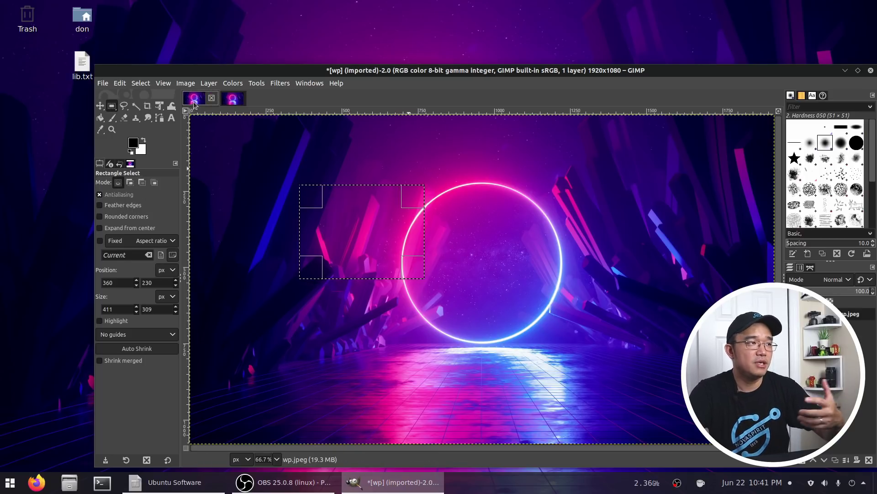
{"action": "left_click", "coordinate": [234, 104]}
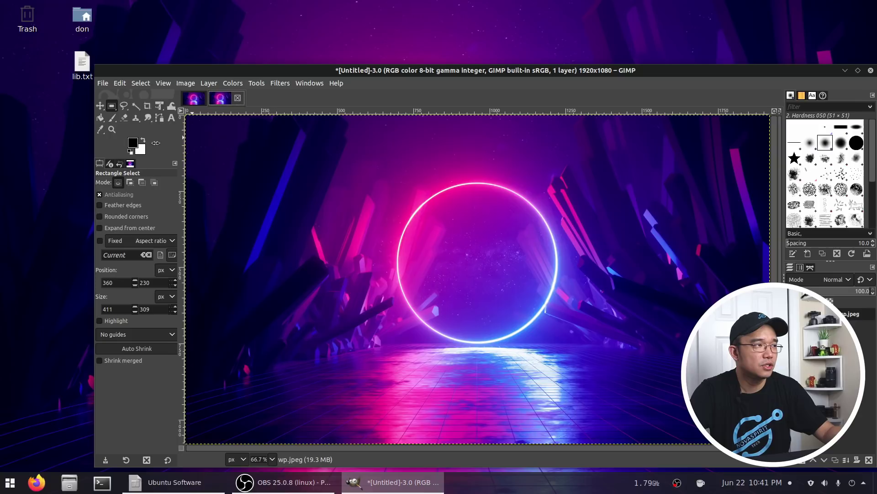
{"action": "left_click_drag", "start_coordinate": [180, 137], "coordinate": [176, 146]}
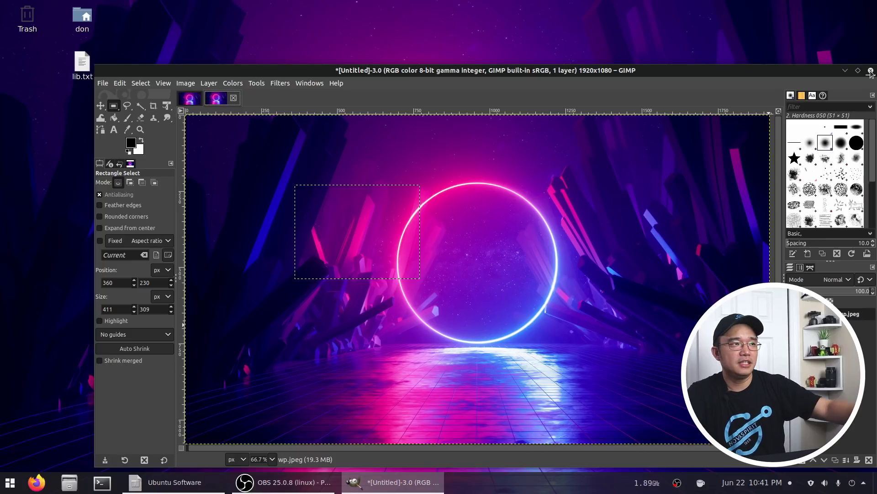
- Quit GIMP, confirming the discard of unsaved images
{"action": "left_click_drag", "start_coordinate": [871, 74], "coordinate": [853, 21]}
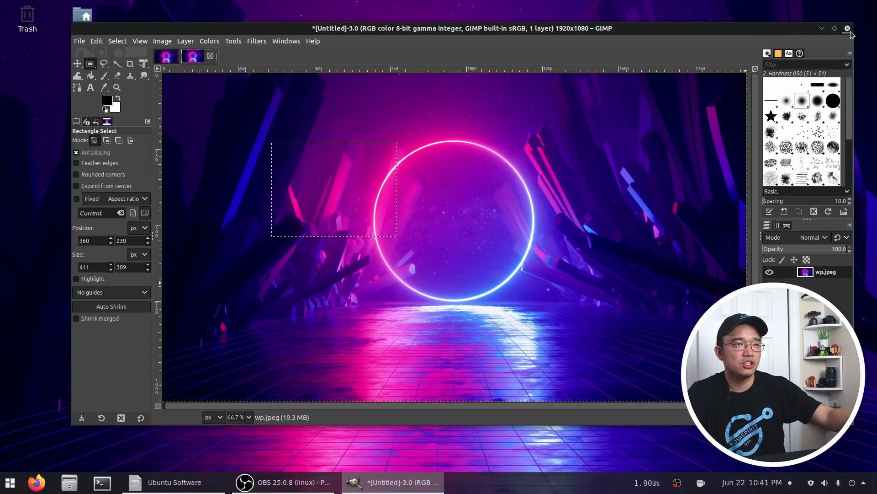
{"action": "left_click", "coordinate": [847, 28]}
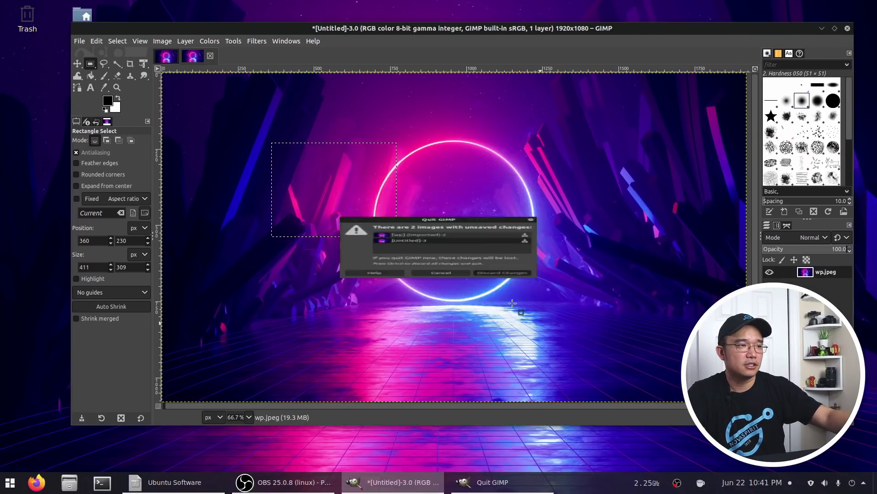
{"action": "left_click", "coordinate": [503, 273]}
- Launch PhotoGIMP from a 'gimp' search in the Arc Menu
{"action": "left_click", "coordinate": [10, 482]}
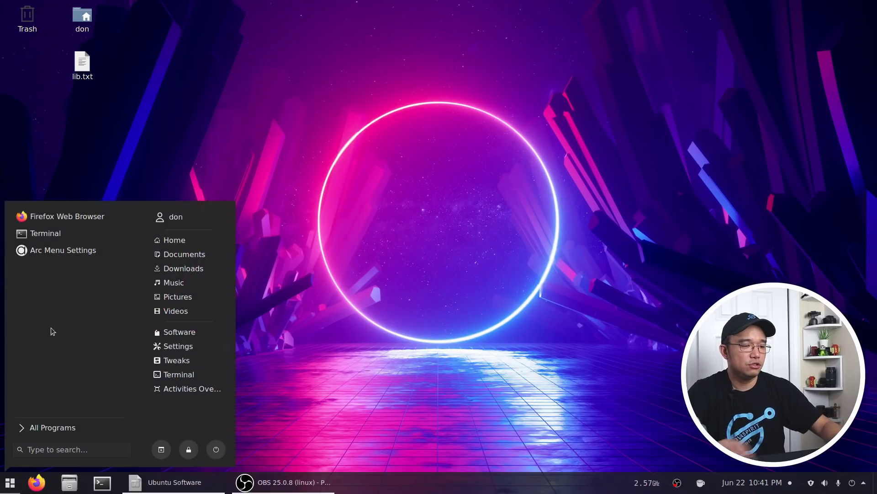
{"action": "type", "text": "gimp"}
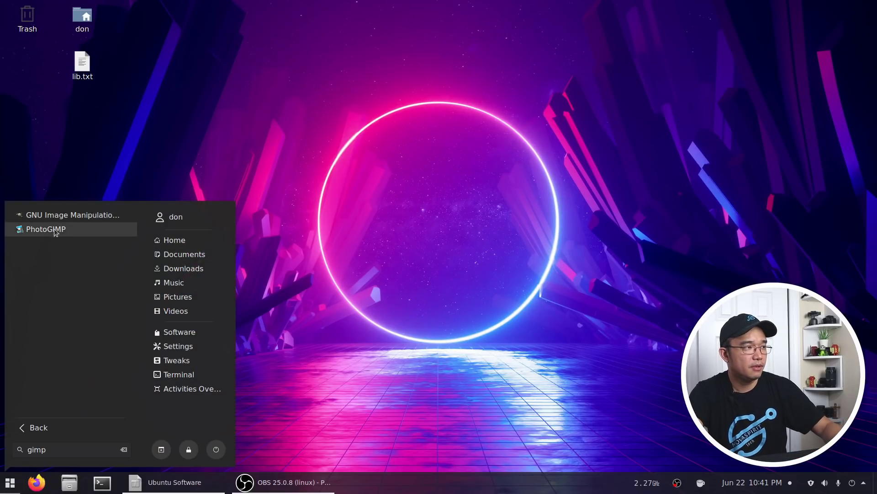
{"action": "left_click", "coordinate": [55, 229]}
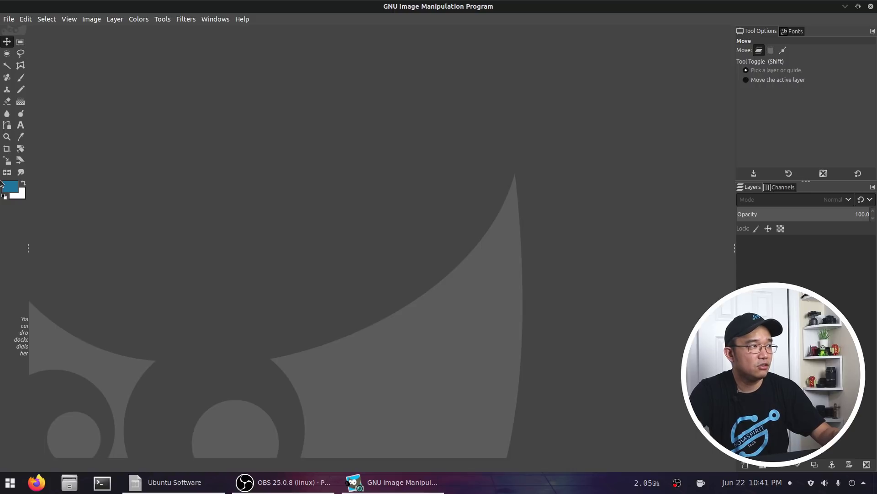
- Open the wp.jpeg wallpaper from the Pictures folder
{"action": "left_click", "coordinate": [9, 19]}
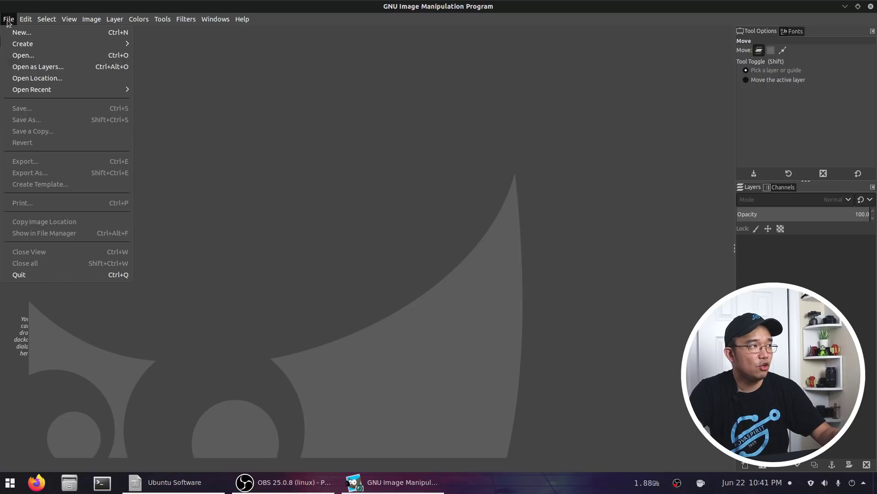
{"action": "left_click", "coordinate": [32, 56]}
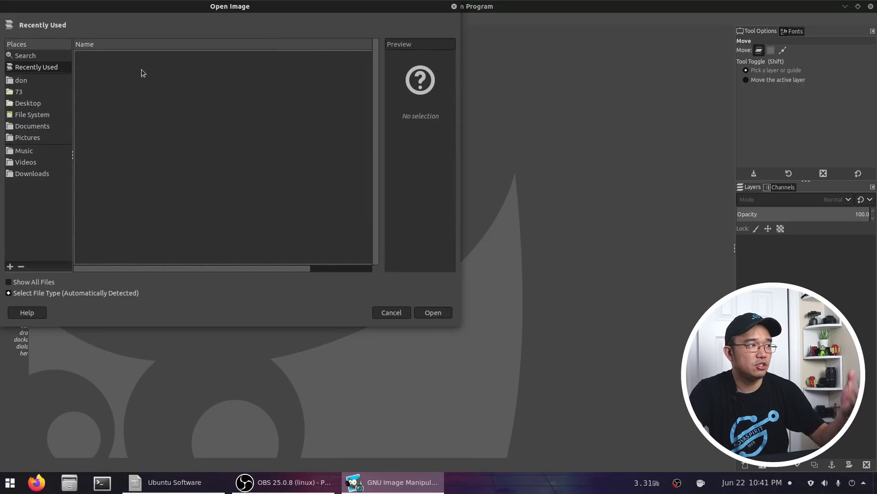
{"action": "left_click", "coordinate": [31, 138]}
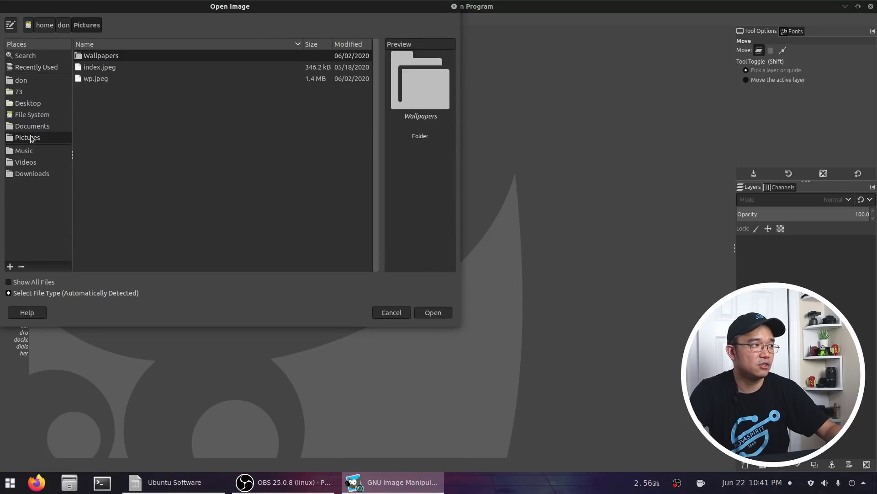
{"action": "double_click", "coordinate": [96, 78]}
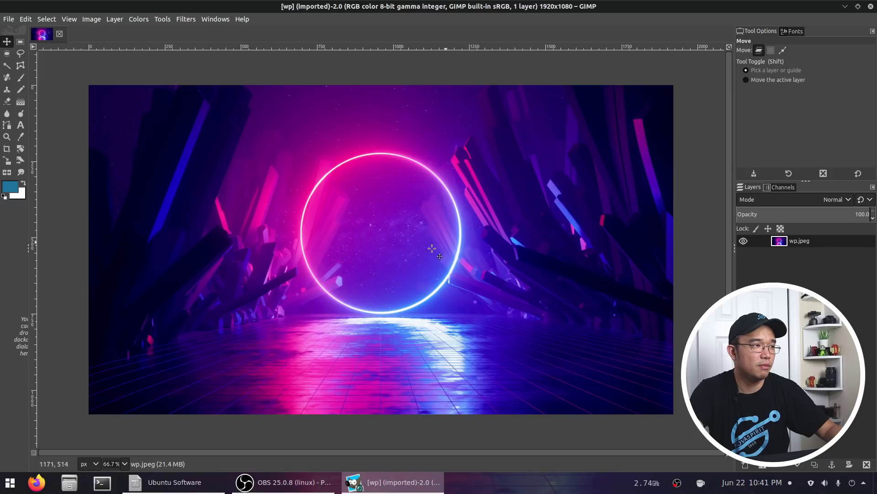
- Shift the image layer, draw a 1:1 rectangle selection, and return to the Move tool
{"action": "left_click_drag", "start_coordinate": [234, 185], "coordinate": [94, 92]}
{"action": "left_click", "coordinate": [20, 42]}
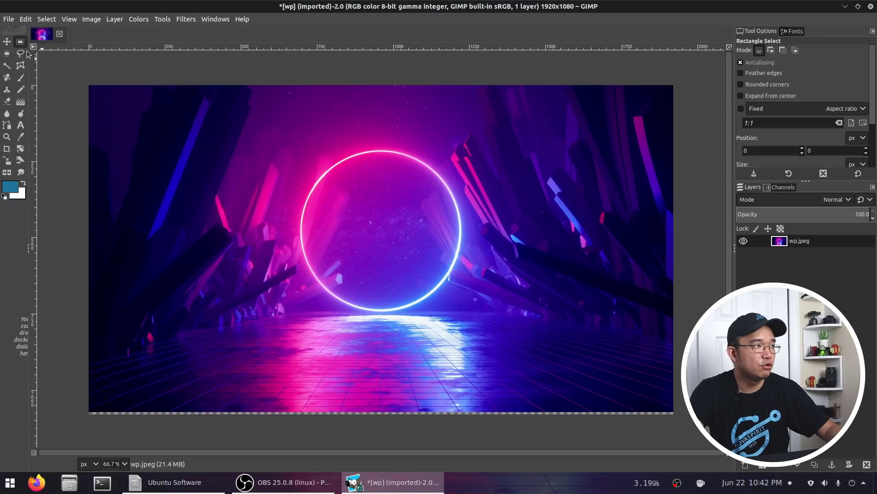
{"action": "left_click_drag", "start_coordinate": [209, 148], "coordinate": [335, 244]}
{"action": "left_click", "coordinate": [567, 166]}
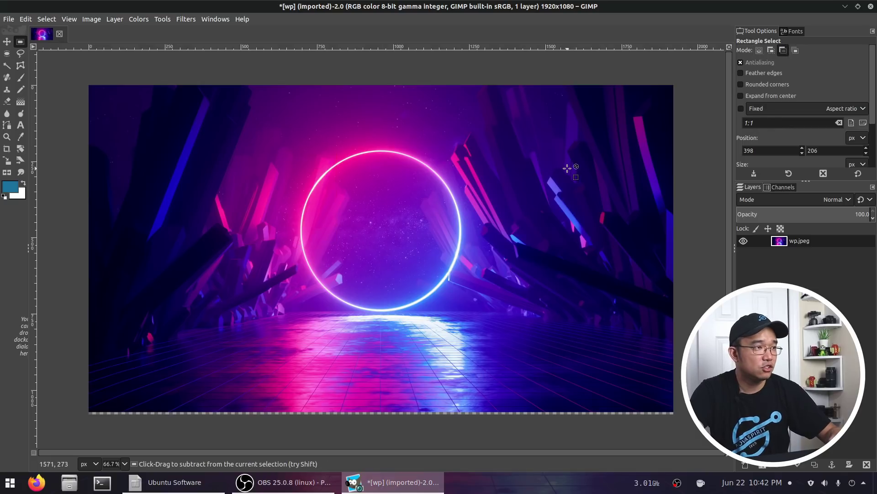
{"action": "left_click", "coordinate": [7, 41]}
- Reset colours to default black and white, swap them twice, and bring up Curves
{"action": "key", "text": "d"}
{"action": "key", "text": "x"}
{"action": "key", "text": "x"}
{"action": "key", "text": "x"}
{"action": "key", "text": "x"}
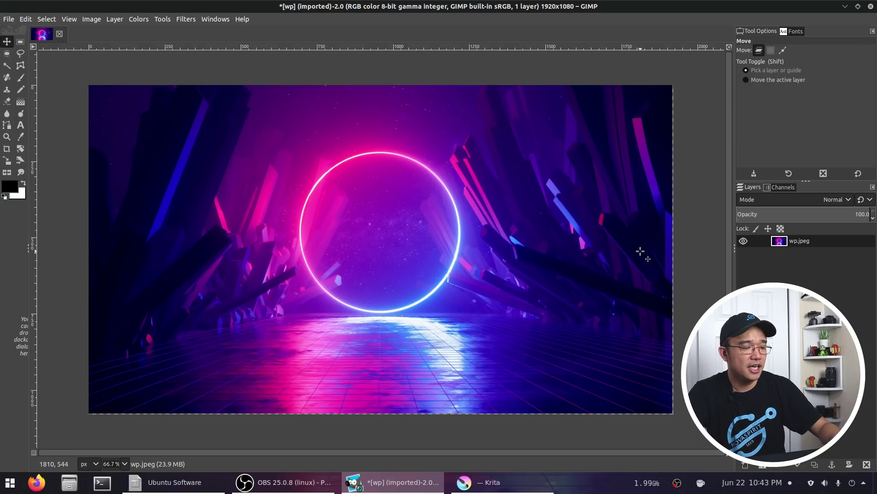
{"action": "key", "text": "x"}
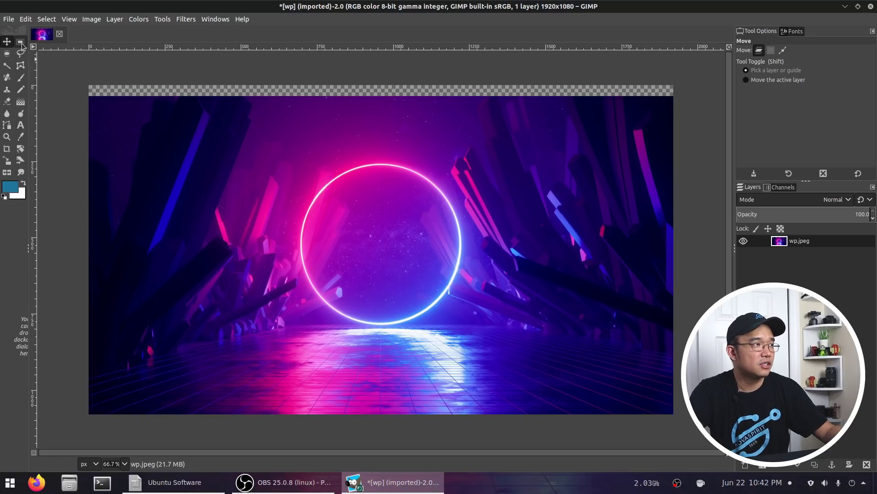
{"action": "key", "text": "alt+c"}
{"action": "key", "text": "c"}
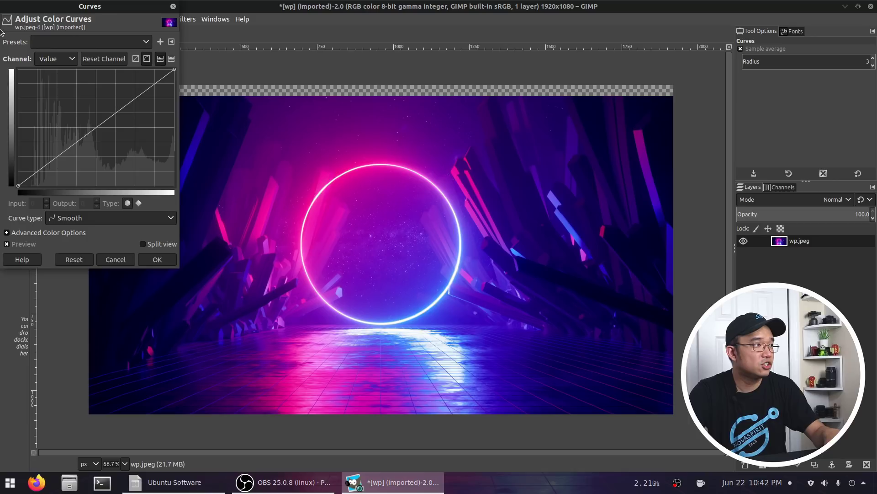
- Cancel the Curves adjustment, reopening and cancelling it once more
{"action": "left_click", "coordinate": [108, 264]}
{"action": "left_click", "coordinate": [78, 287]}
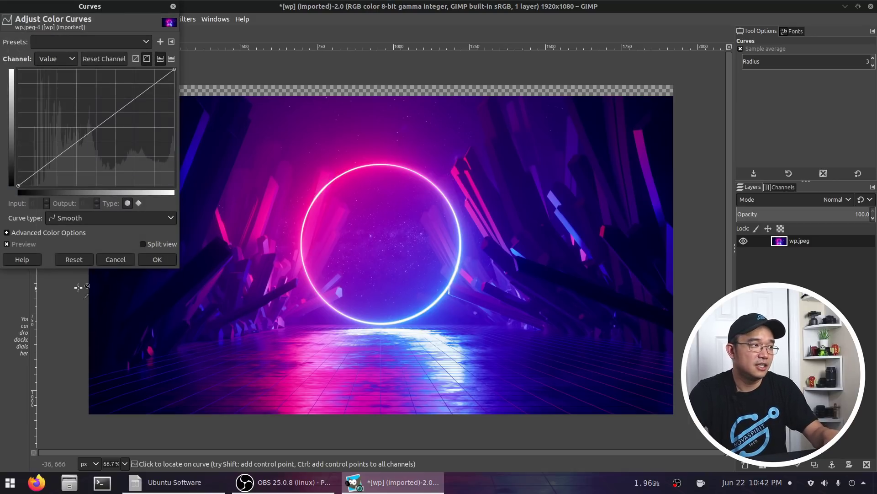
{"action": "left_click", "coordinate": [116, 259]}
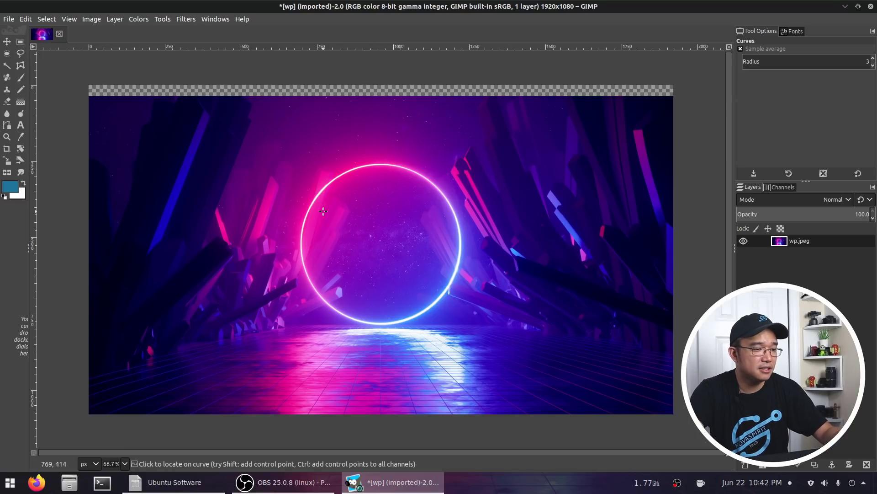
- Start a text box on the image with T and discard it with Escape
{"action": "key", "text": "t"}
{"action": "left_click", "coordinate": [184, 222]}
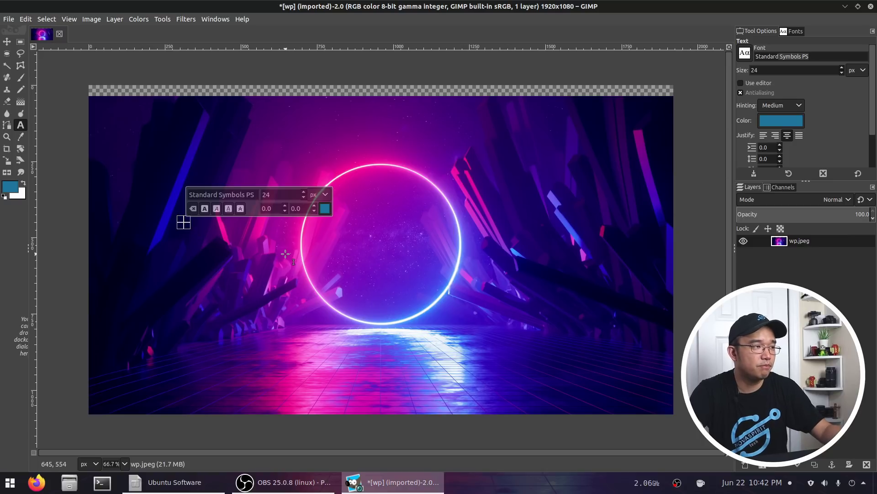
{"action": "key", "text": "Escape"}
- Move the wallpaper layer up to the canvas top so no transparent strip remains
{"action": "key", "text": "m"}
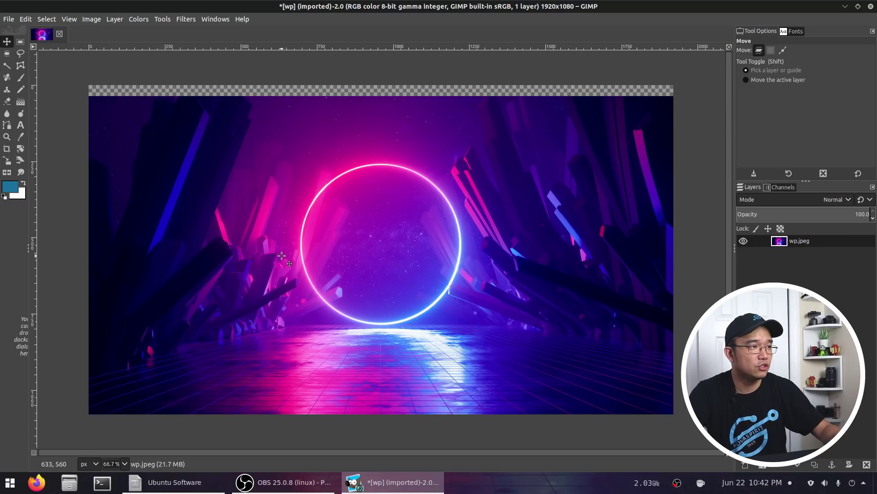
{"action": "left_click_drag", "start_coordinate": [182, 192], "coordinate": [190, 174]}
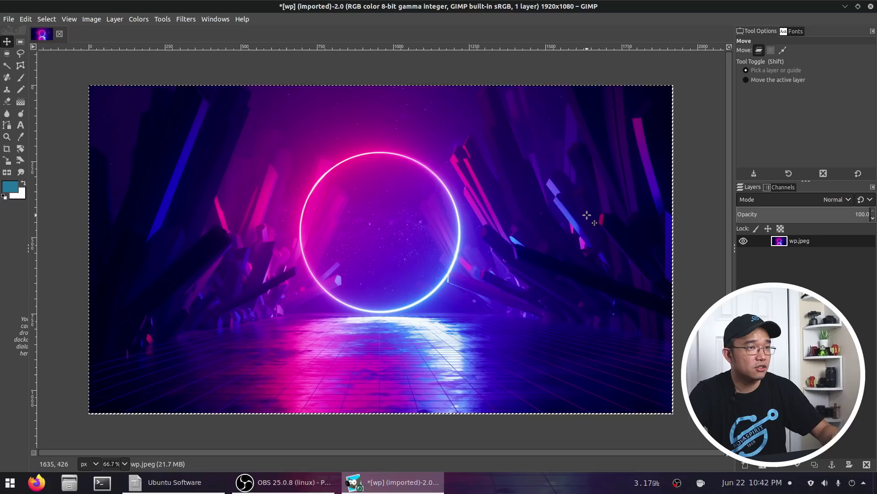
{"action": "key", "text": "Up"}
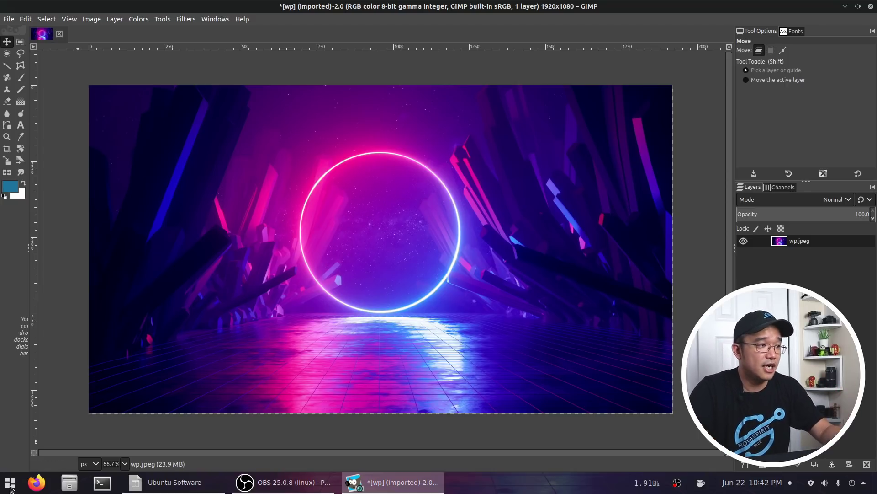
- Launch Krita from a 'kri' search in the Arc Menu
{"action": "left_click", "coordinate": [10, 485]}
{"action": "type", "text": "kri"}
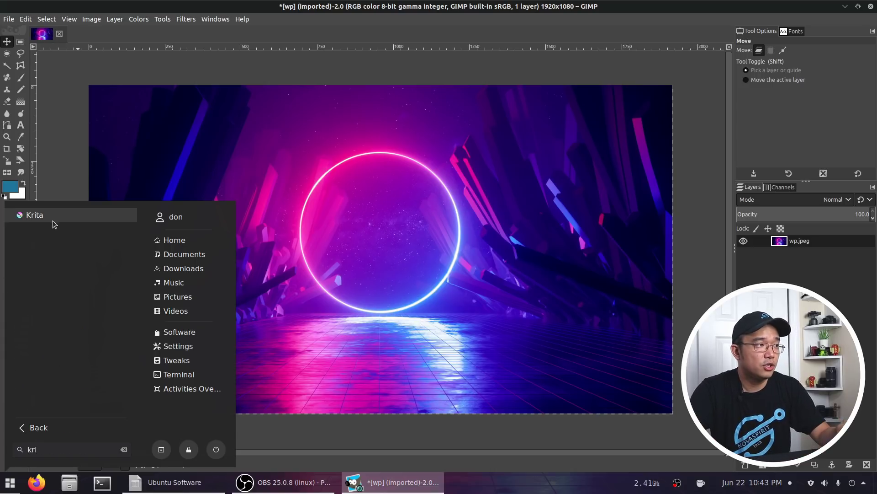
{"action": "left_click", "coordinate": [53, 220]}
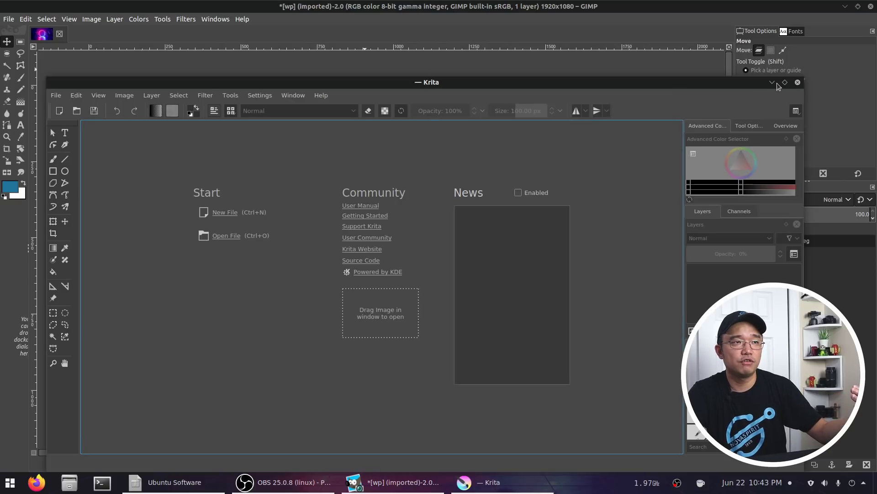
- Minimize the Krita window to bring the wp.jpeg wallpaper back into view
{"action": "left_click", "coordinate": [772, 83]}
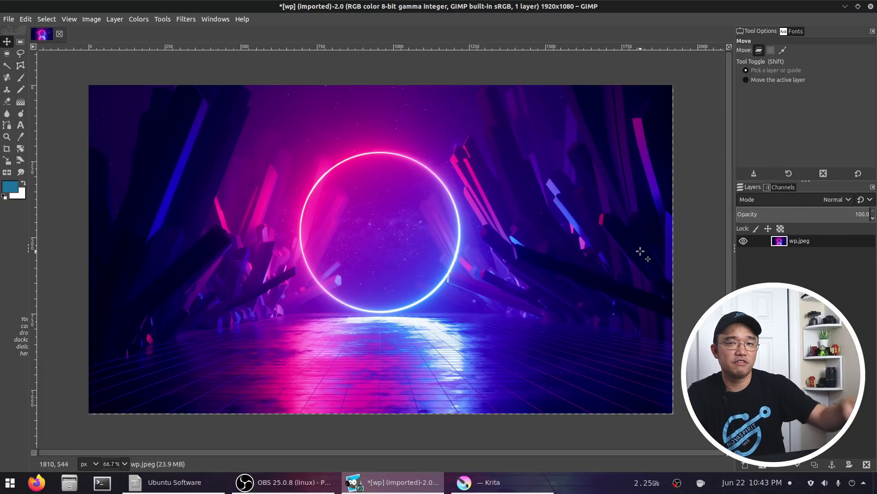